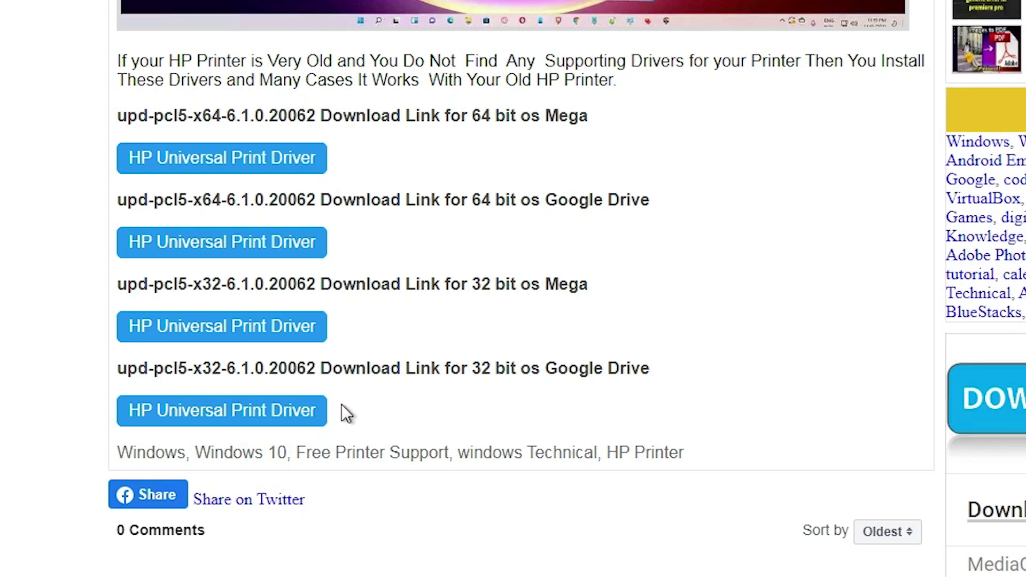
- Download the 32-bit HP driver upd-pcl5-x32-6.1.0.20062.exe from its Google Drive link, accepting the download despite the warning
{"action": "left_click", "coordinate": [238, 420]}
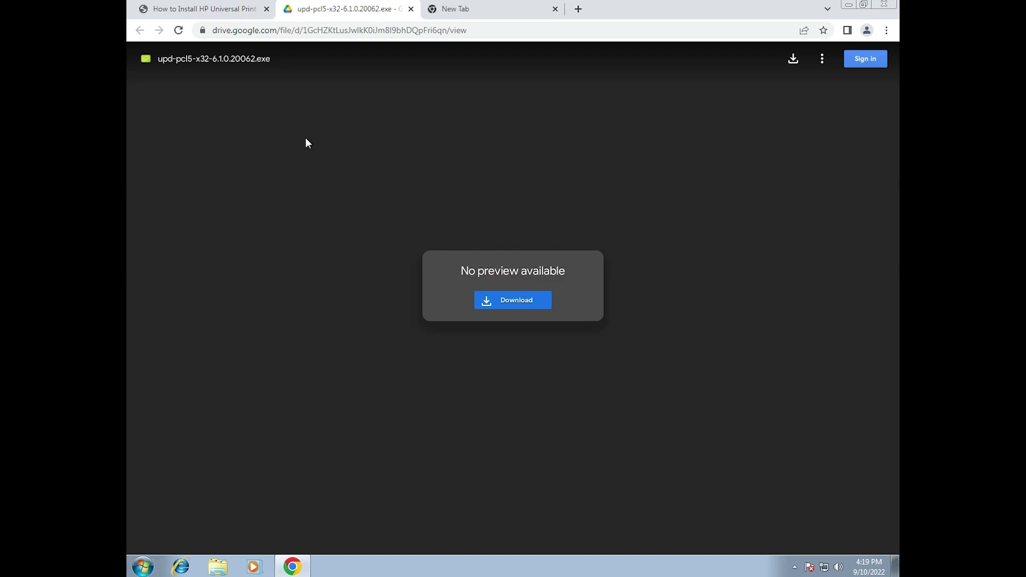
{"action": "left_click", "coordinate": [516, 303]}
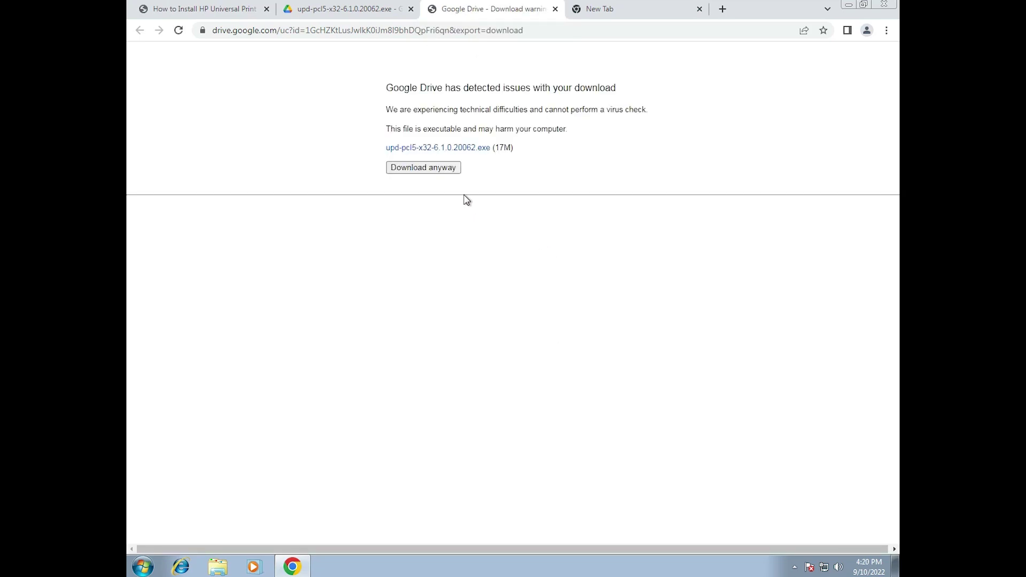
{"action": "left_click", "coordinate": [431, 173]}
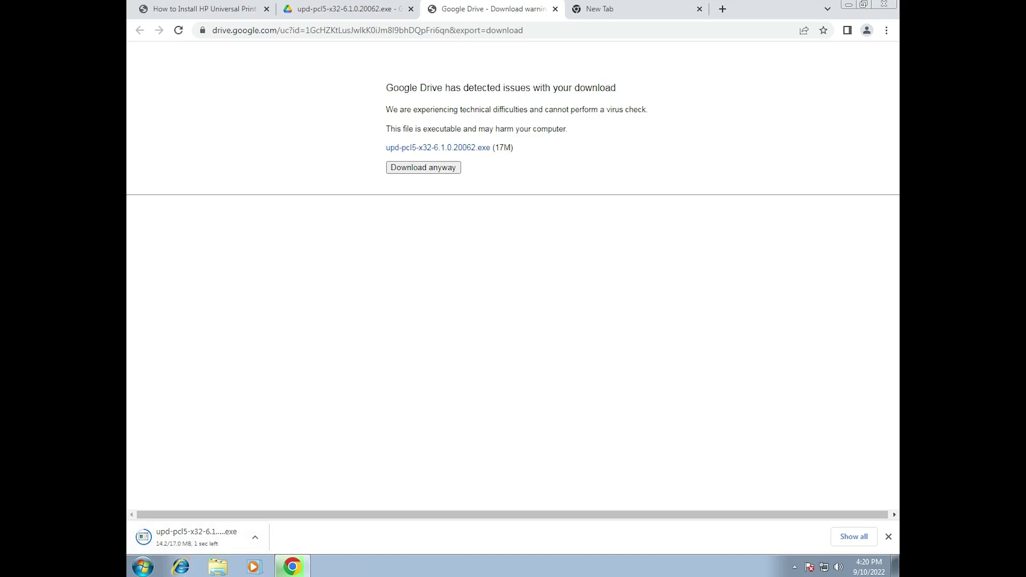
- Show the downloaded driver file in its folder, move it to the desktop and close the folder window
{"action": "left_click", "coordinate": [870, 542]}
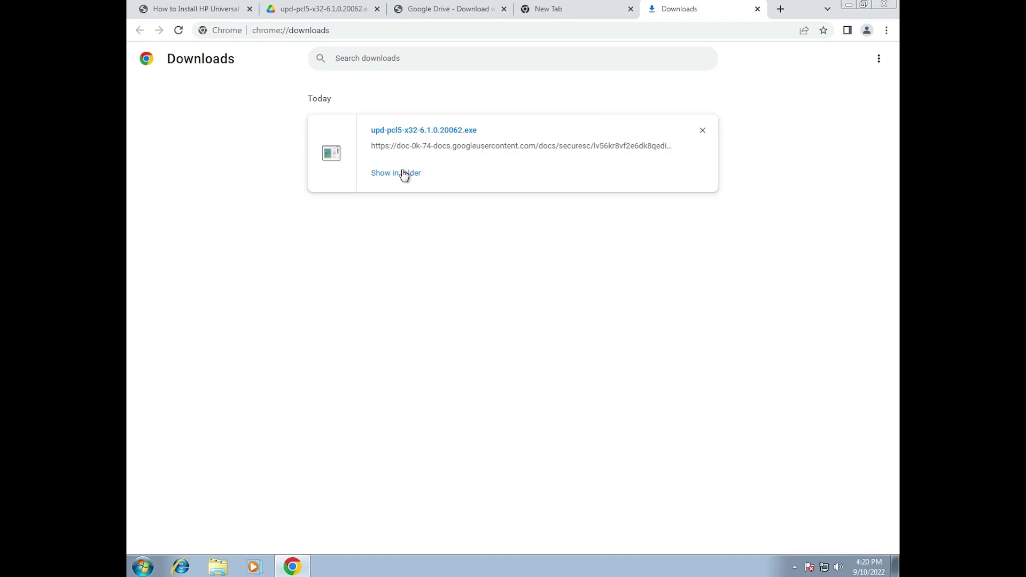
{"action": "left_click", "coordinate": [404, 174]}
{"action": "left_click", "coordinate": [846, 4]}
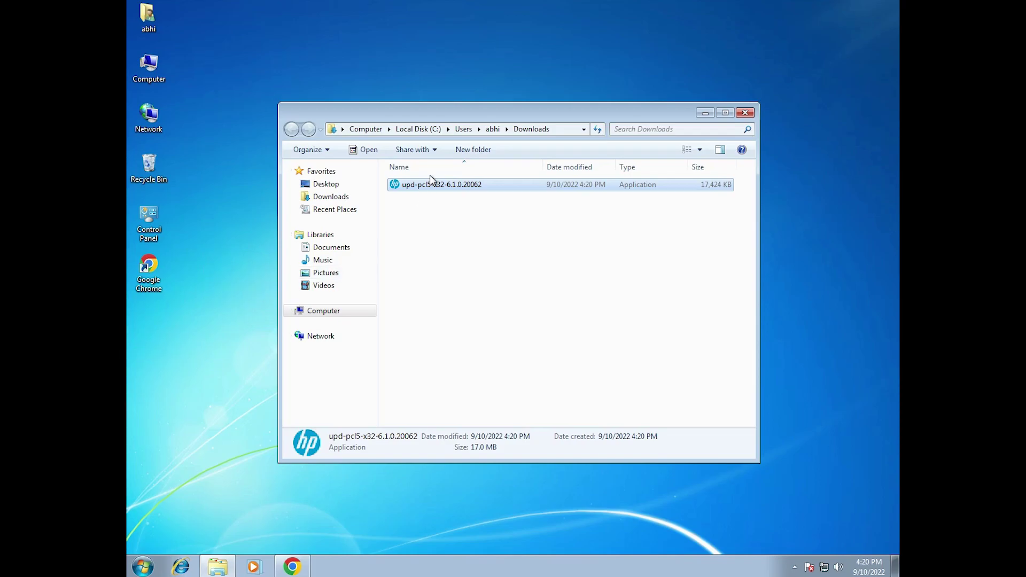
{"action": "left_click_drag", "start_coordinate": [430, 183], "coordinate": [167, 327]}
{"action": "left_click", "coordinate": [753, 111]}
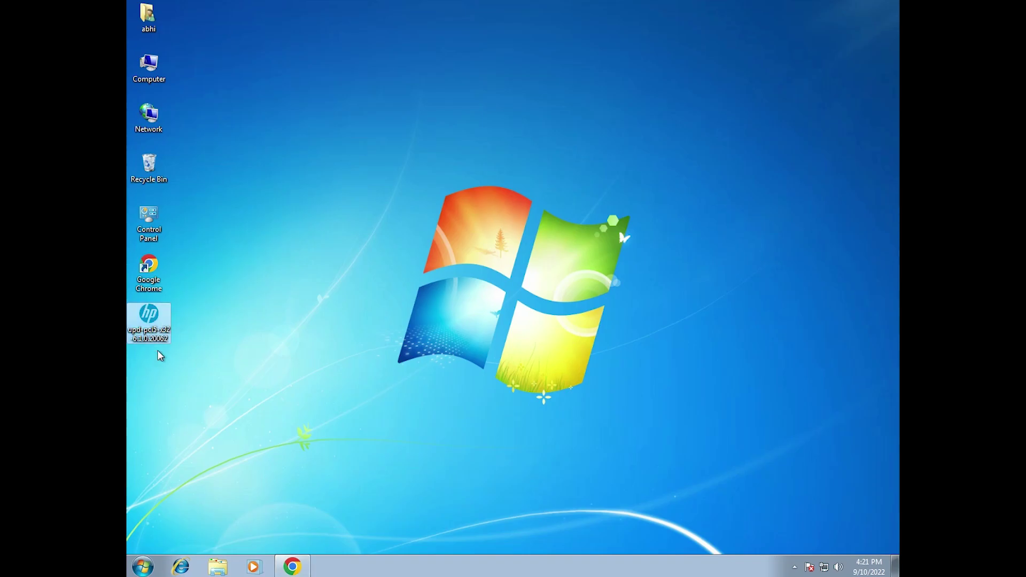
- Run the upd-pcl5-x32-6.1.0.20062 self-extractor from the desktop and allow it past the security warning
{"action": "double_click", "coordinate": [153, 324]}
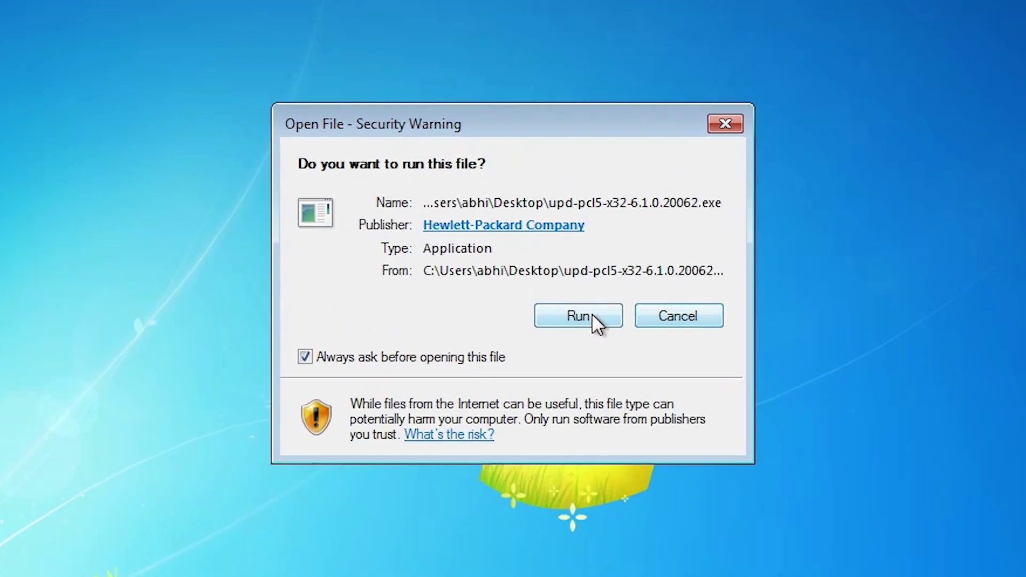
{"action": "left_click", "coordinate": [579, 315]}
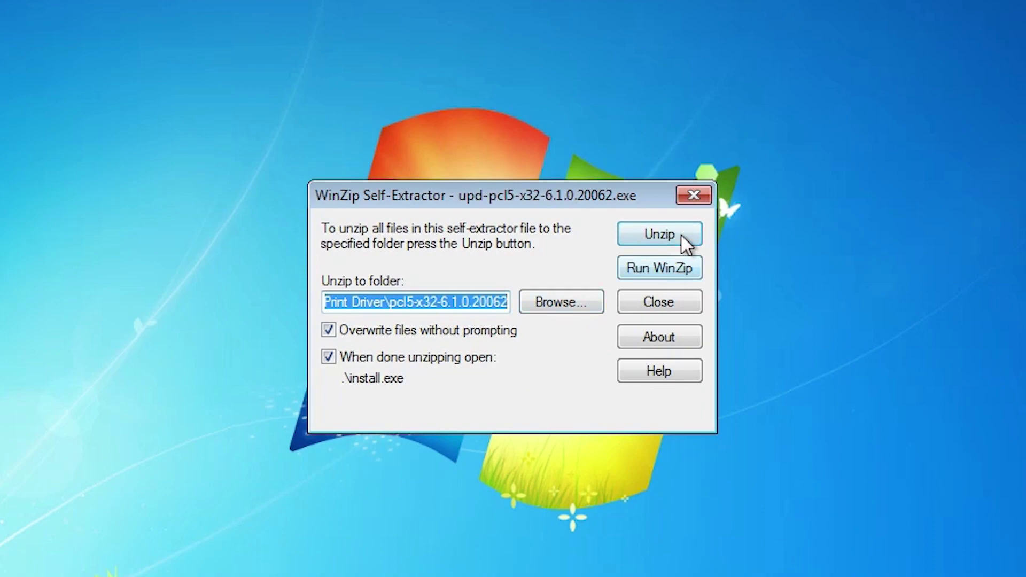
- Examine the beginning of the extractor's destination folder path without changing it
{"action": "left_click", "coordinate": [348, 303]}
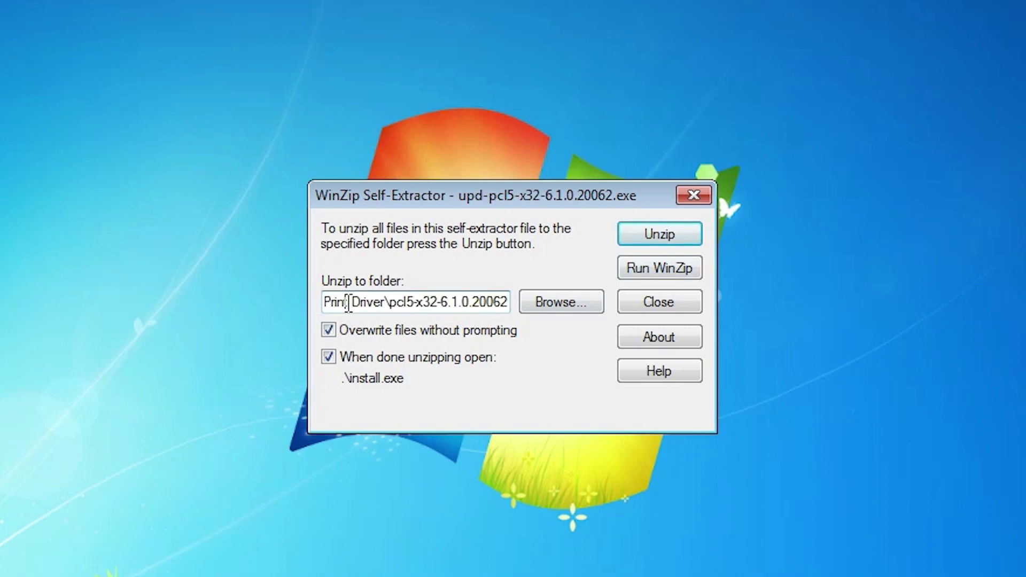
{"action": "key", "text": "Left"}
{"action": "key", "text": "Left"}
{"action": "key", "text": "Left"}
{"action": "key", "text": "Left"}
{"action": "key", "text": "Left"}
{"action": "key", "text": "Left"}
{"action": "key", "text": "Left"}
{"action": "key", "text": "Left"}
{"action": "key", "text": "Left"}
{"action": "key", "text": "Left"}
{"action": "key", "text": "Left"}
{"action": "key", "text": "Left"}
{"action": "key", "text": "Left"}
{"action": "key", "text": "Left"}
{"action": "key", "text": "Left"}
{"action": "key", "text": "Left"}
{"action": "key", "text": "Left"}
{"action": "key", "text": "Left"}
{"action": "key", "text": "Left"}
{"action": "key", "text": "Left"}
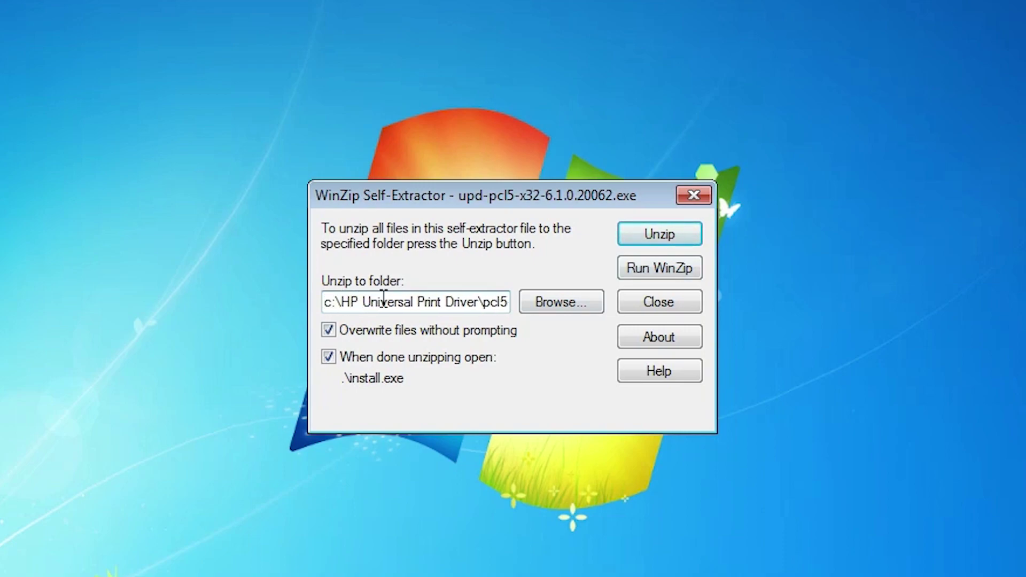
- Unzip the driver files into the default c:\HP Universal Print Driver folder and dismiss the installer that follows
{"action": "left_click", "coordinate": [672, 235]}
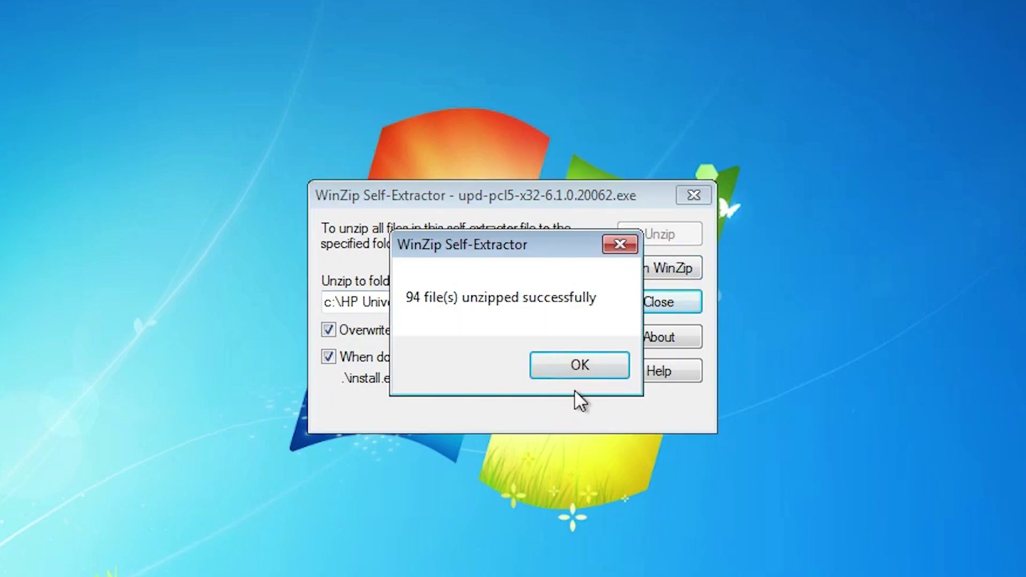
{"action": "left_click", "coordinate": [578, 365]}
{"action": "left_click", "coordinate": [695, 342]}
{"action": "left_click", "coordinate": [597, 365]}
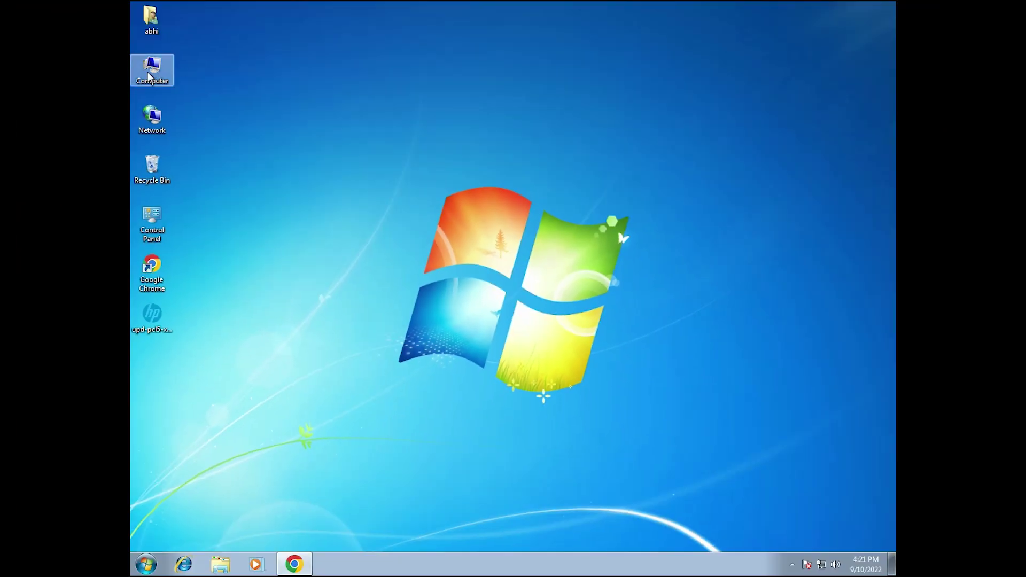
- Inspect the extracted files in C:\HP Universal Print Driver\pcl5-x32-6.1.0.20062, closing the folder window when done
{"action": "double_click", "coordinate": [150, 78]}
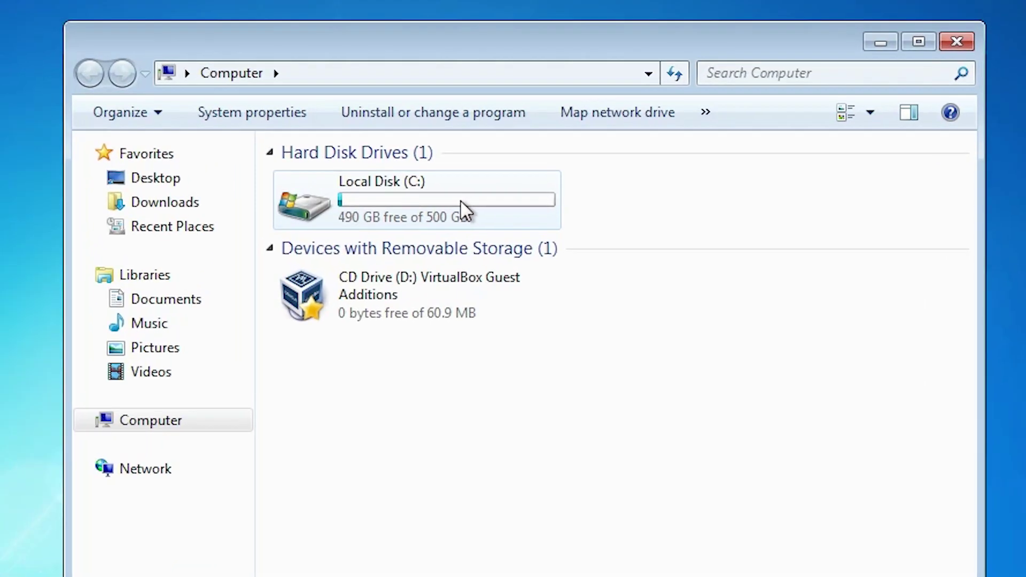
{"action": "double_click", "coordinate": [461, 210]}
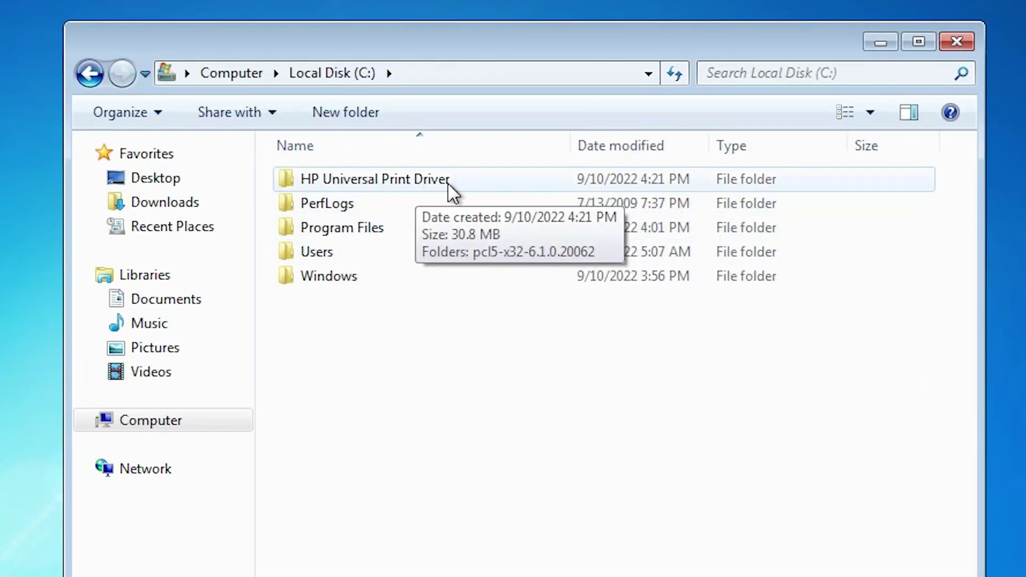
{"action": "double_click", "coordinate": [372, 188]}
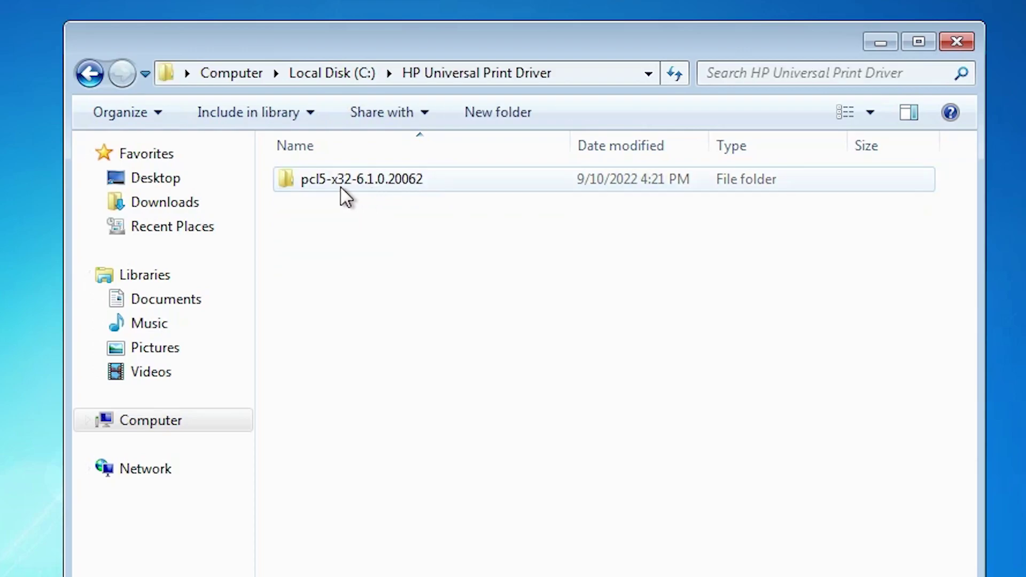
{"action": "double_click", "coordinate": [343, 187]}
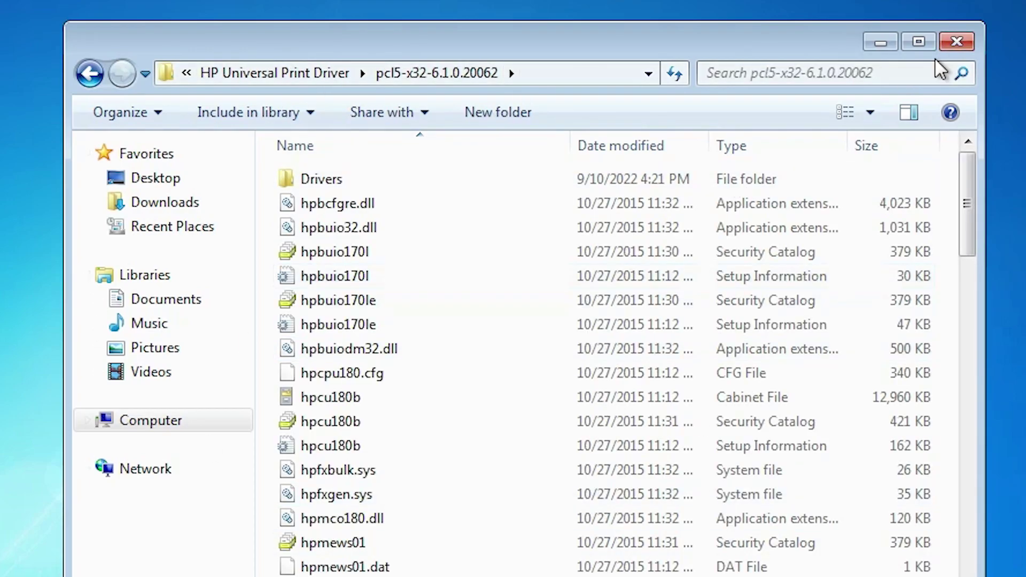
{"action": "left_click", "coordinate": [951, 49]}
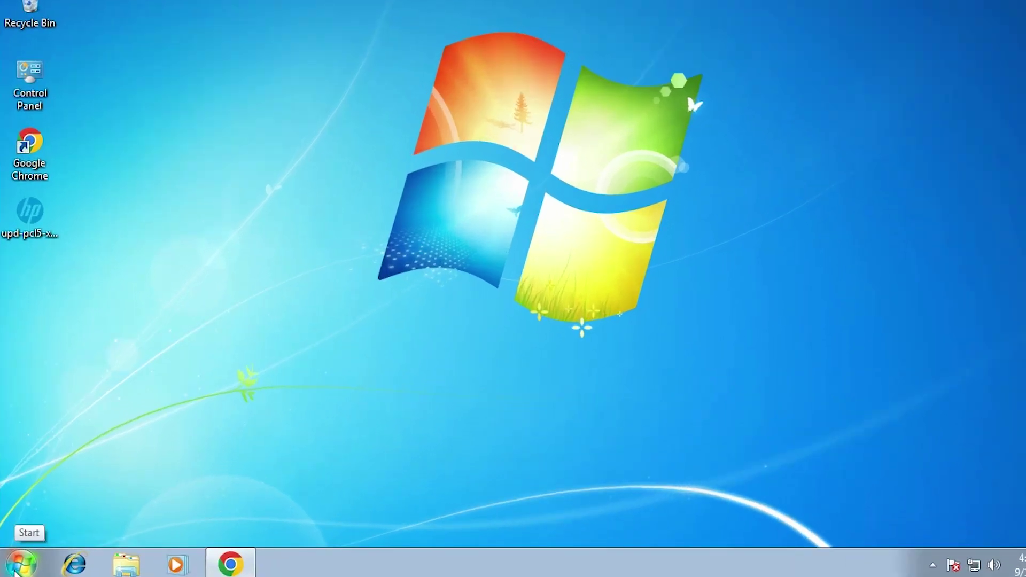
- Start adding a printer from Devices and Printers in Control Panel and minimize the window behind the wizard
{"action": "left_click", "coordinate": [20, 563]}
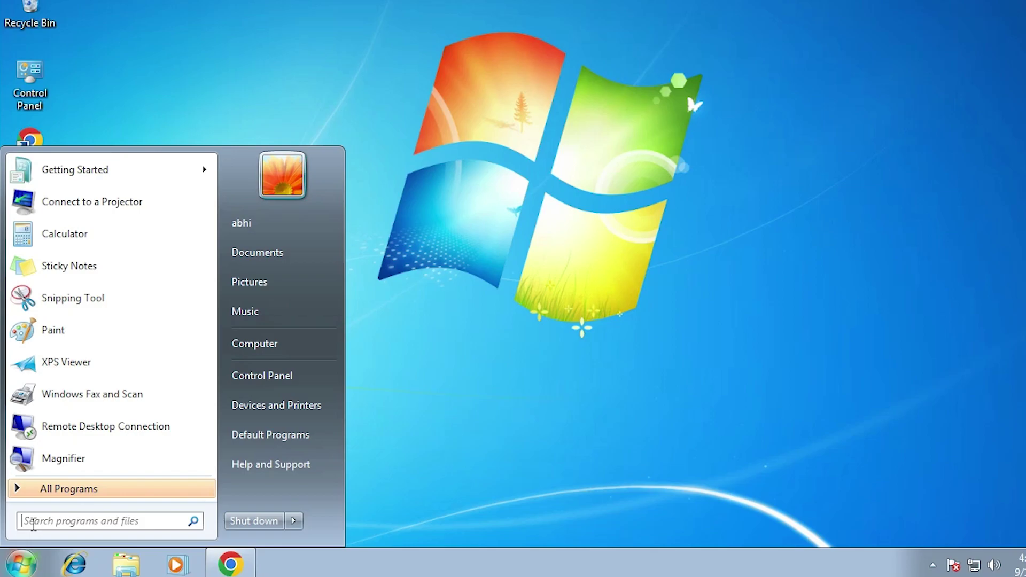
{"action": "left_click", "coordinate": [287, 376]}
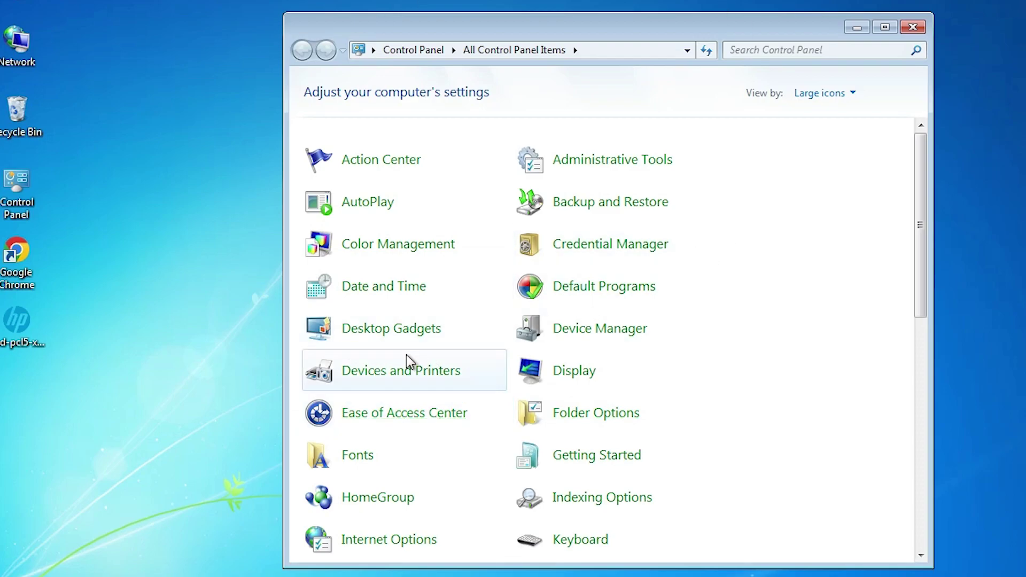
{"action": "left_click", "coordinate": [421, 381]}
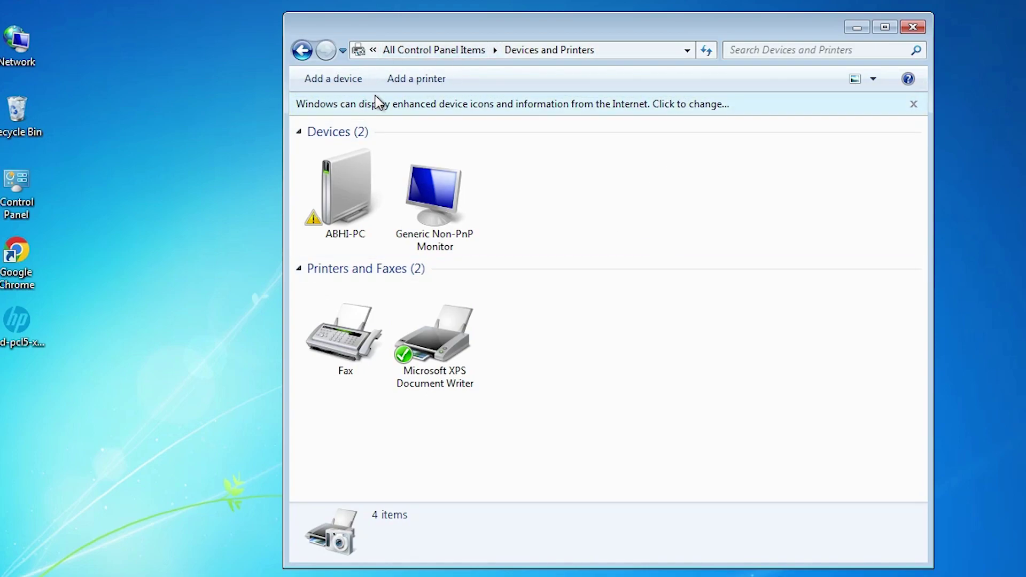
{"action": "left_click", "coordinate": [418, 81]}
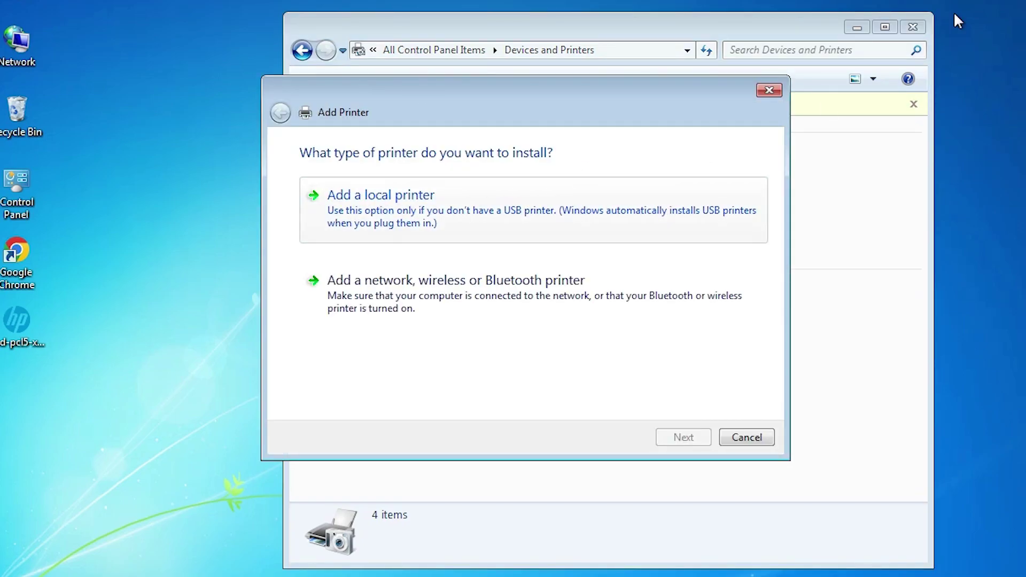
{"action": "left_click", "coordinate": [853, 29]}
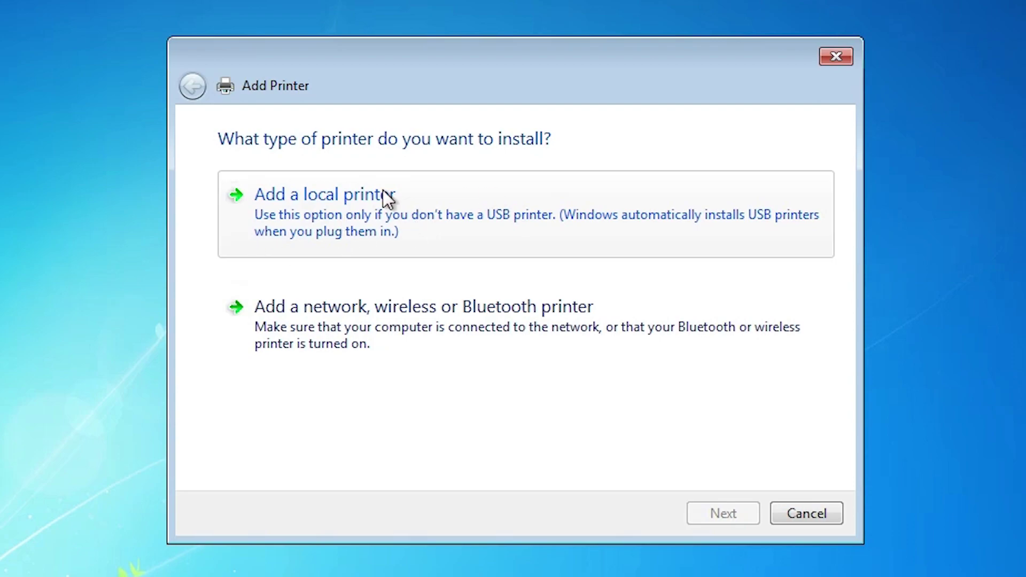
- Choose to add a local printer using the existing port USB001 (Local Port)
{"action": "left_click", "coordinate": [336, 211]}
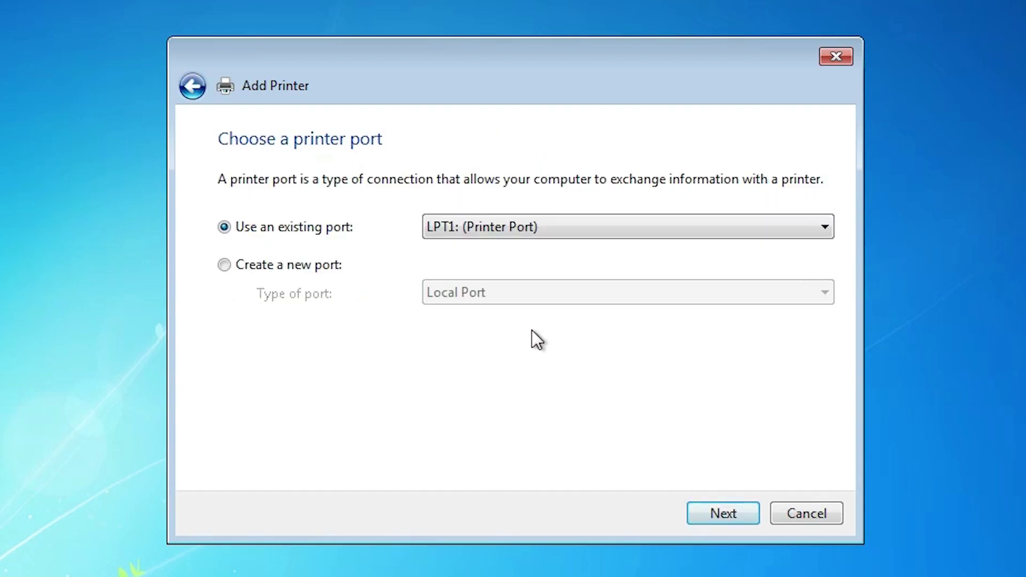
{"action": "left_click", "coordinate": [519, 235]}
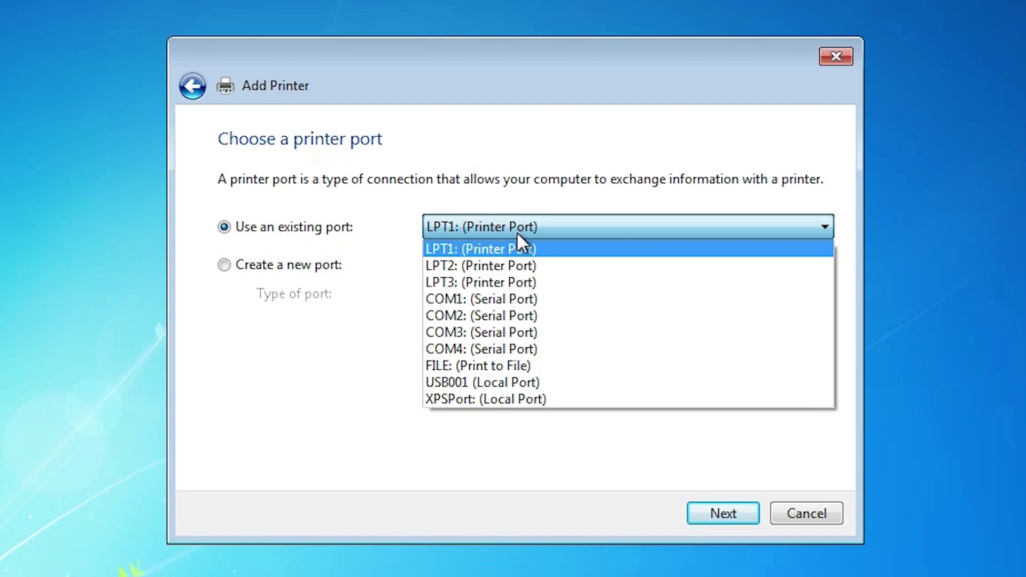
{"action": "left_click", "coordinate": [488, 382]}
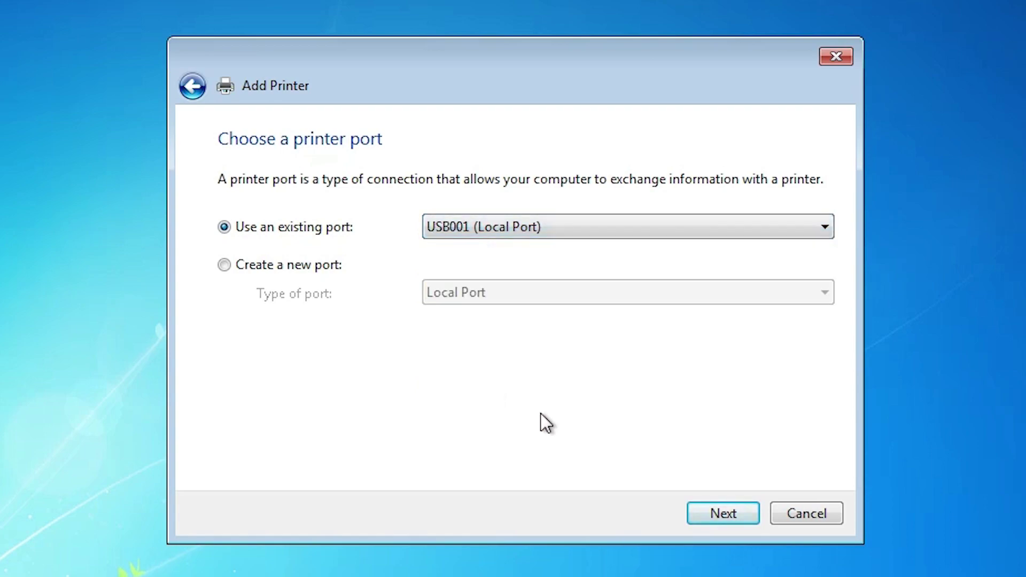
{"action": "left_click", "coordinate": [735, 516]}
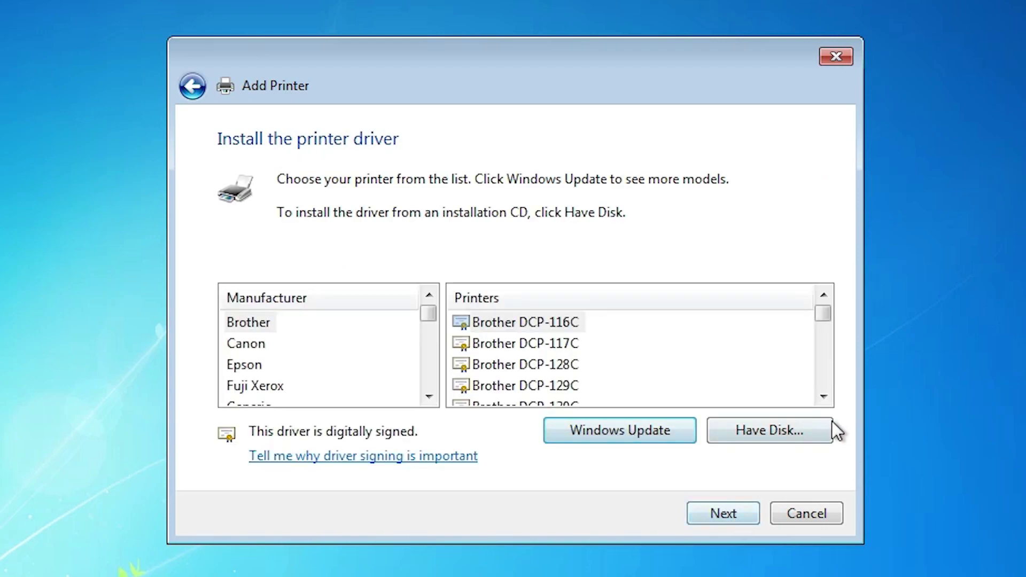
- Choose to install the driver from disk and browse to C:\HP Universal Print Driver\pcl5-x32-6.1.0.20062
{"action": "left_click", "coordinate": [788, 434]}
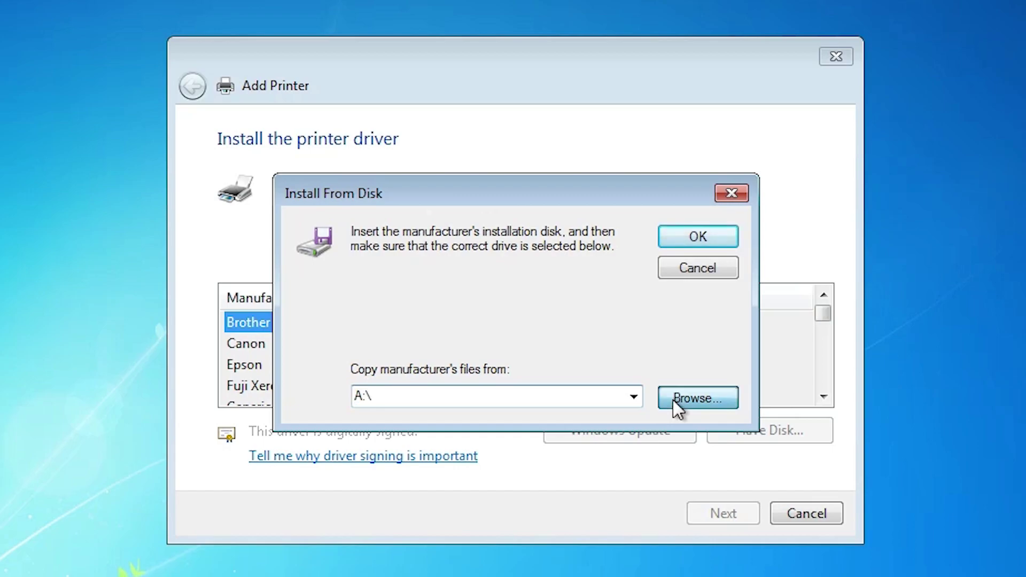
{"action": "left_click", "coordinate": [689, 398]}
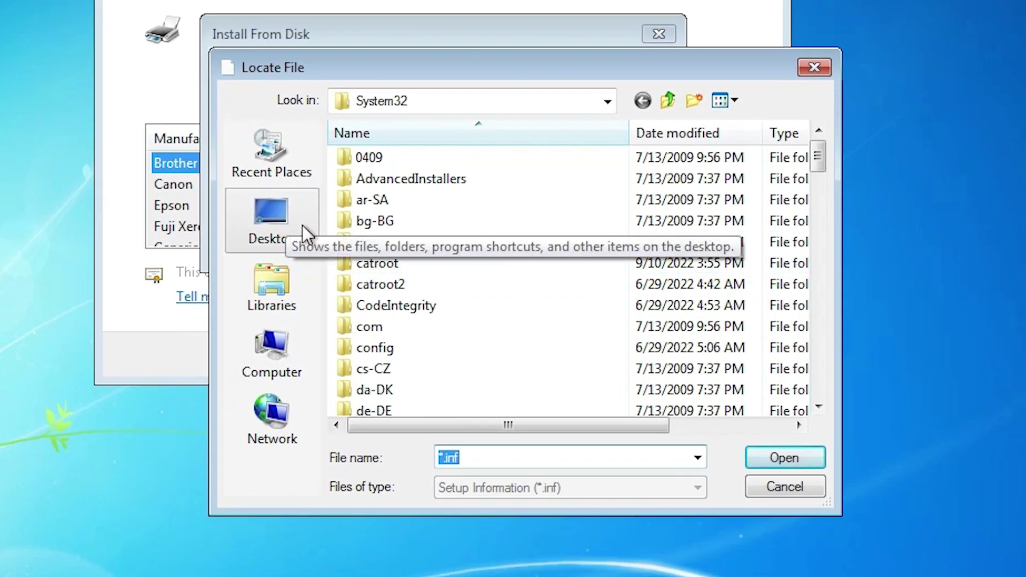
{"action": "left_click", "coordinate": [287, 363]}
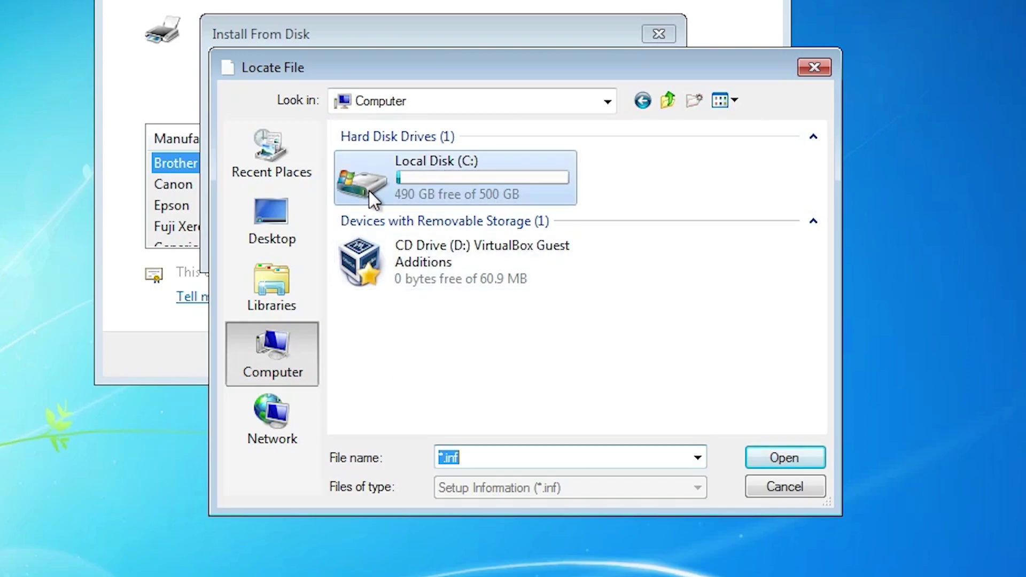
{"action": "double_click", "coordinate": [482, 169]}
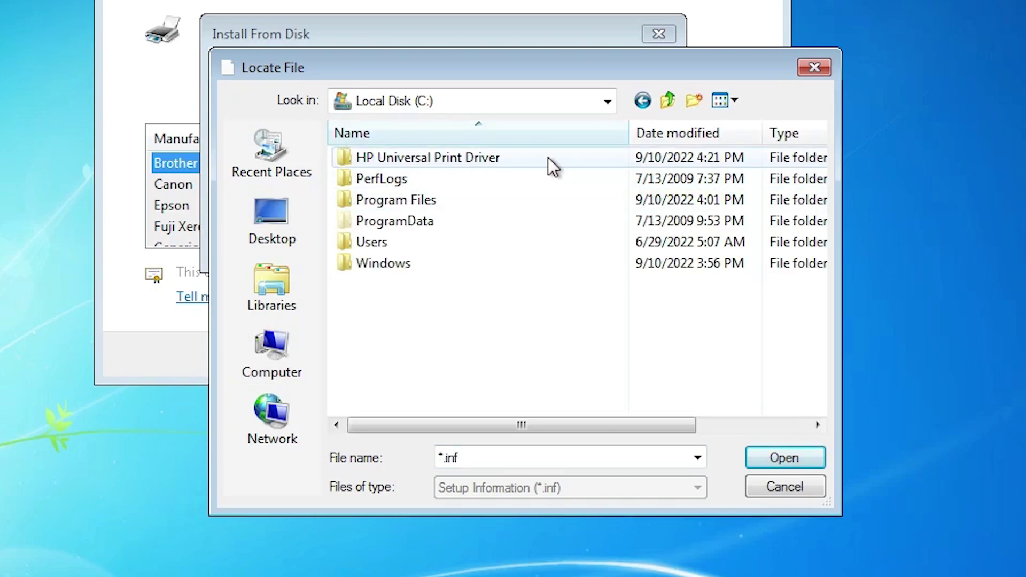
{"action": "double_click", "coordinate": [507, 163]}
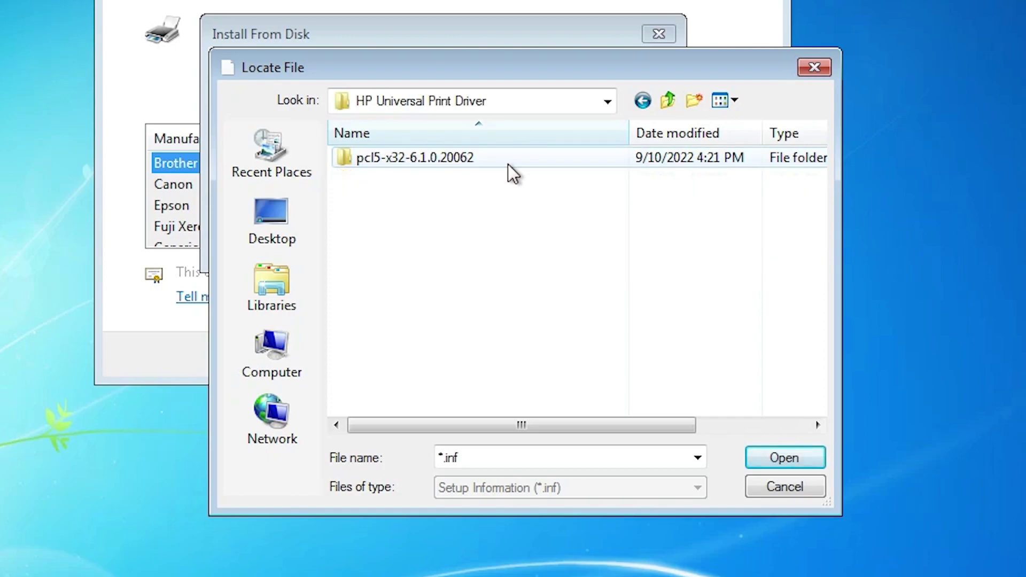
{"action": "double_click", "coordinate": [497, 165]}
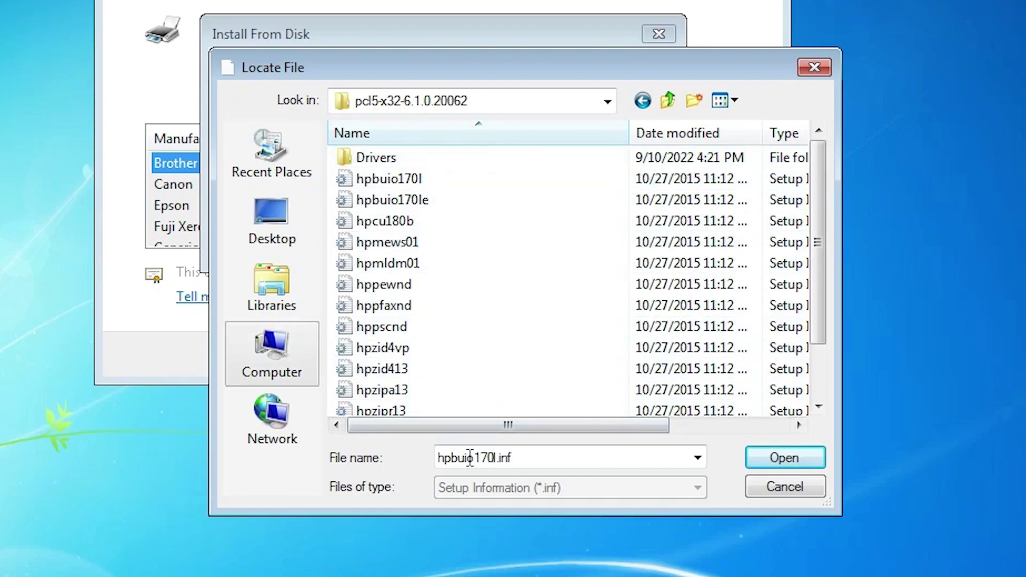
- Pick the hpbuio170l setup information file and confirm its folder as the driver source
{"action": "left_click", "coordinate": [401, 222]}
{"action": "scroll", "coordinate": [408, 368], "scroll_direction": "down", "scroll_amount": 1}
{"action": "scroll", "coordinate": [409, 367], "scroll_direction": "up", "scroll_amount": 1}
{"action": "left_click", "coordinate": [399, 185]}
{"action": "double_click", "coordinate": [400, 185]}
{"action": "left_click", "coordinate": [622, 75]}
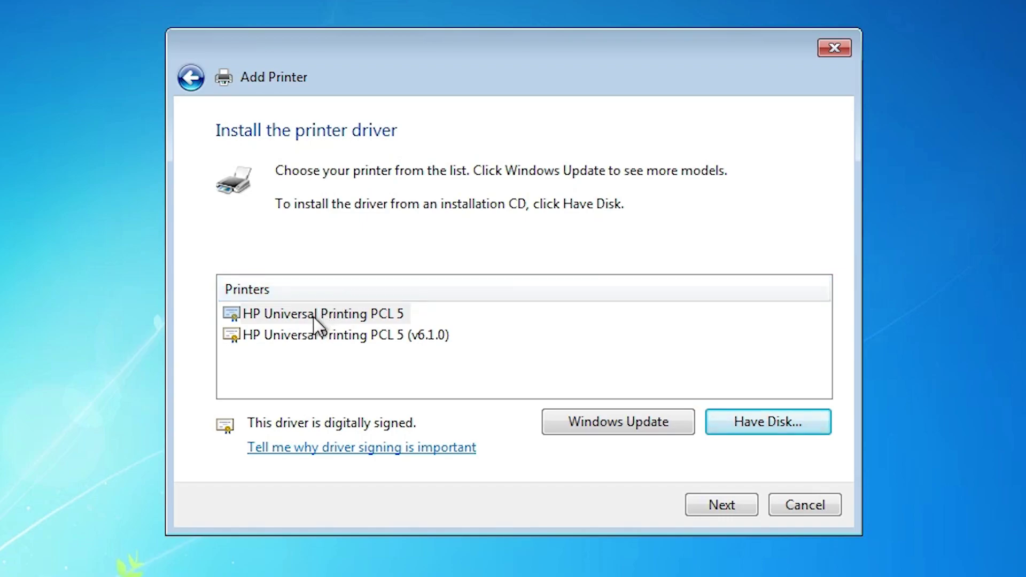
- Choose the HP Universal Printing PCL 5 (v6.1.0) driver for the new printer and continue to naming it
{"action": "left_click", "coordinate": [401, 315]}
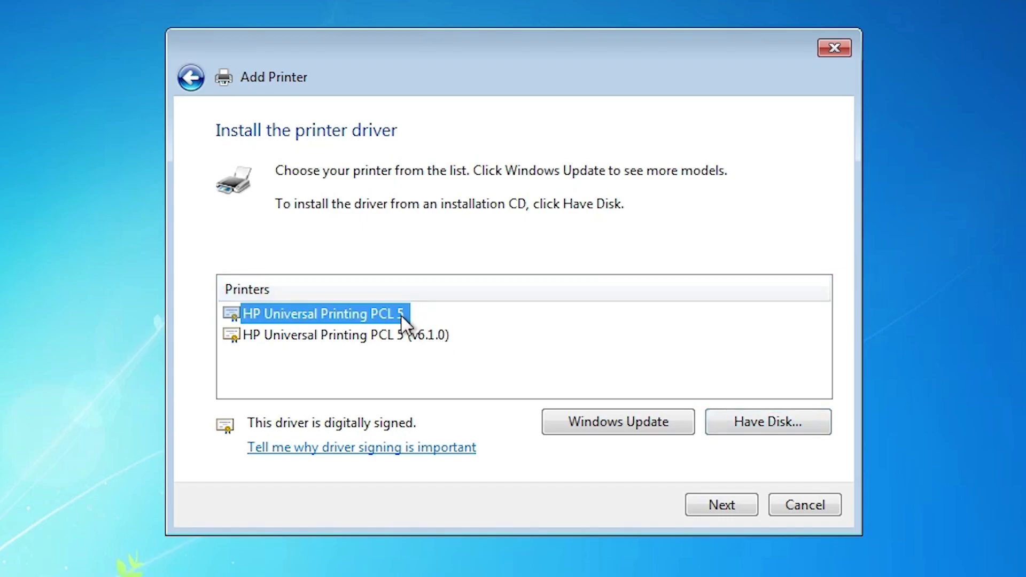
{"action": "left_click", "coordinate": [271, 337]}
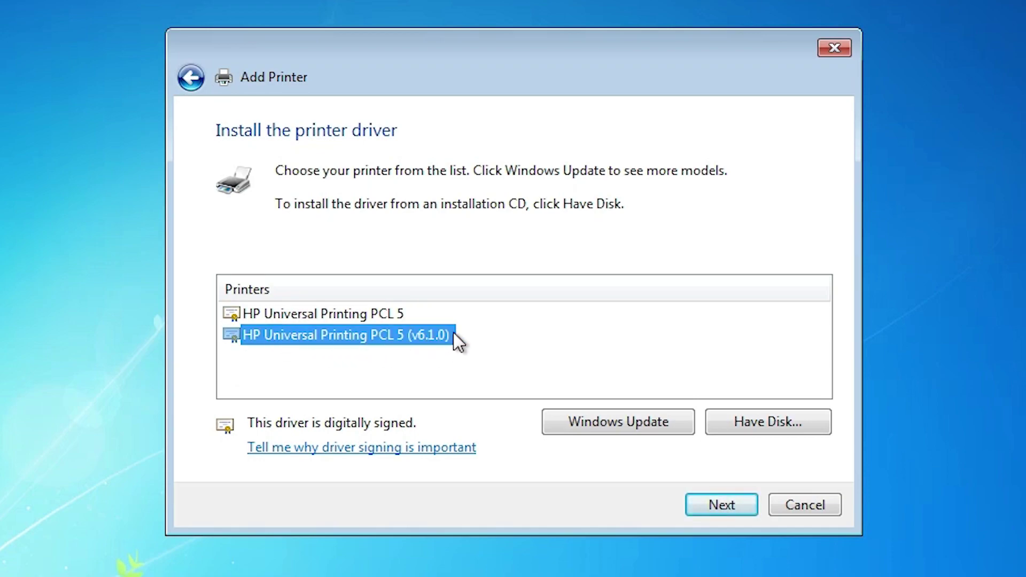
{"action": "left_click", "coordinate": [278, 314]}
{"action": "left_click", "coordinate": [277, 333]}
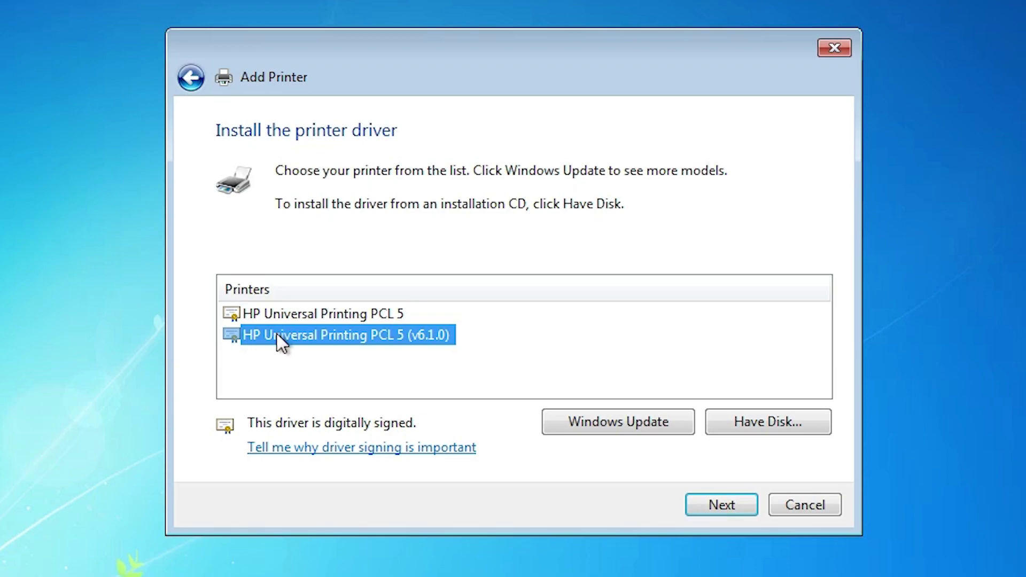
{"action": "left_click", "coordinate": [358, 314]}
{"action": "left_click", "coordinate": [358, 334]}
{"action": "left_click", "coordinate": [721, 503]}
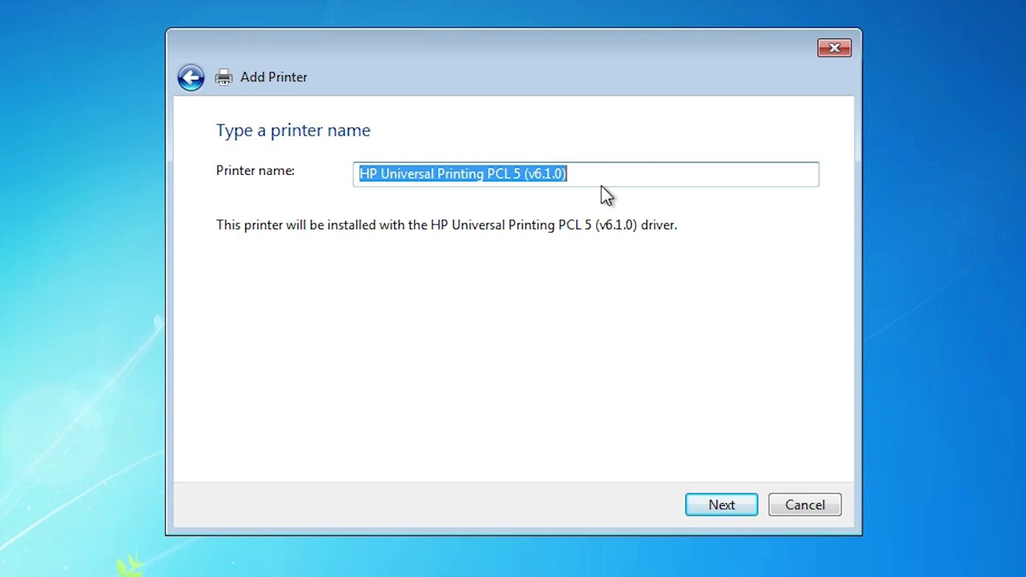
- Name the printer HP Laserjet 1300, install it and finish the wizard without printing a test page
{"action": "type", "text": "HP Laserjet 1300"}
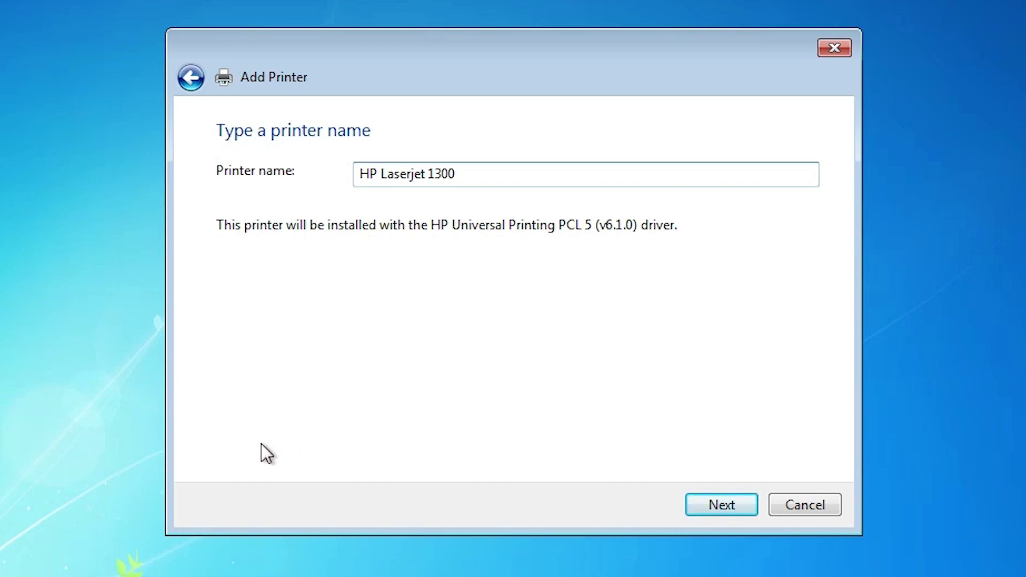
{"action": "left_click", "coordinate": [732, 507]}
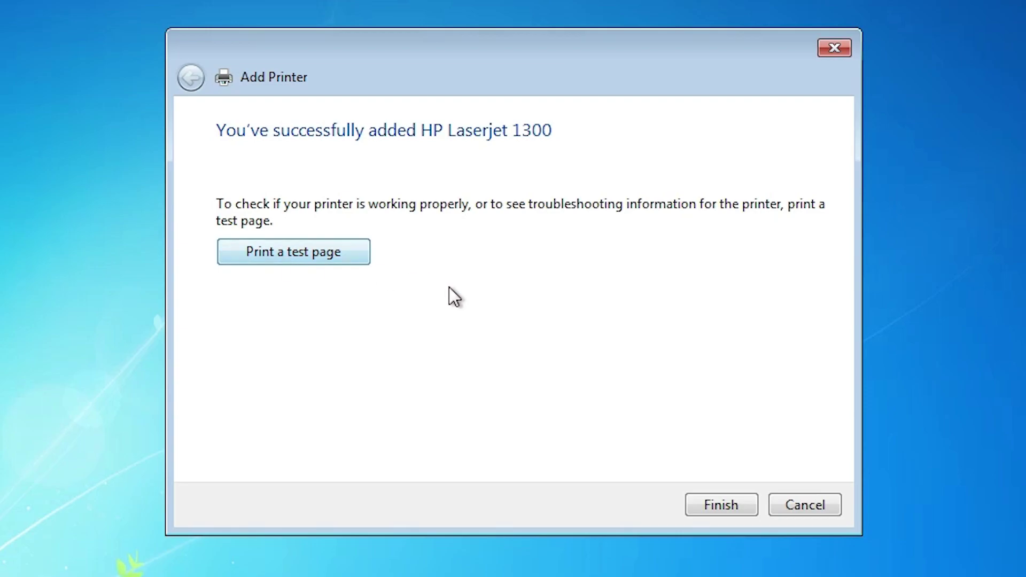
{"action": "left_click", "coordinate": [734, 502]}
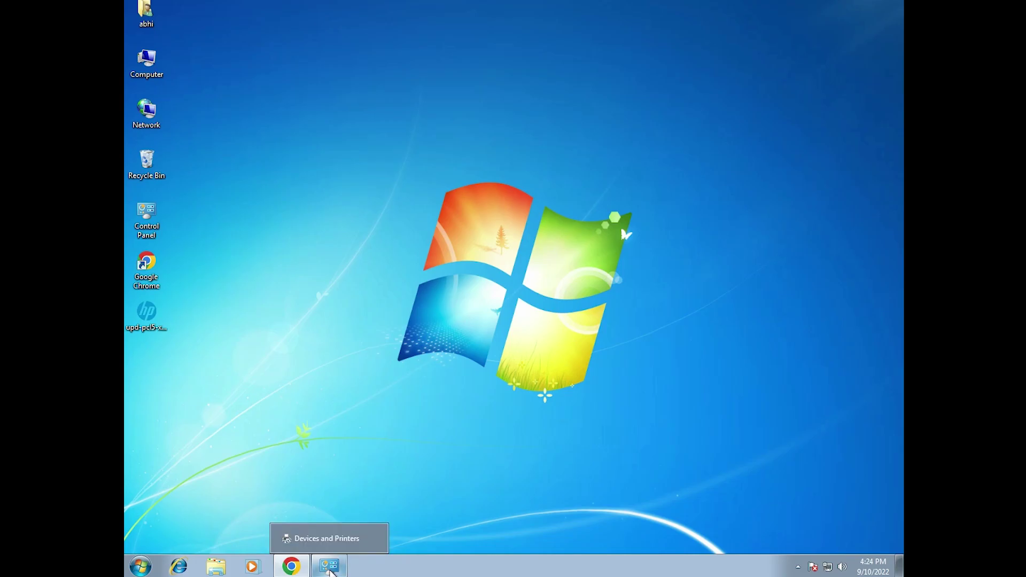
- Restore the Devices and Printers window and check the status of the HP Laserjet 1300
{"action": "left_click", "coordinate": [330, 567]}
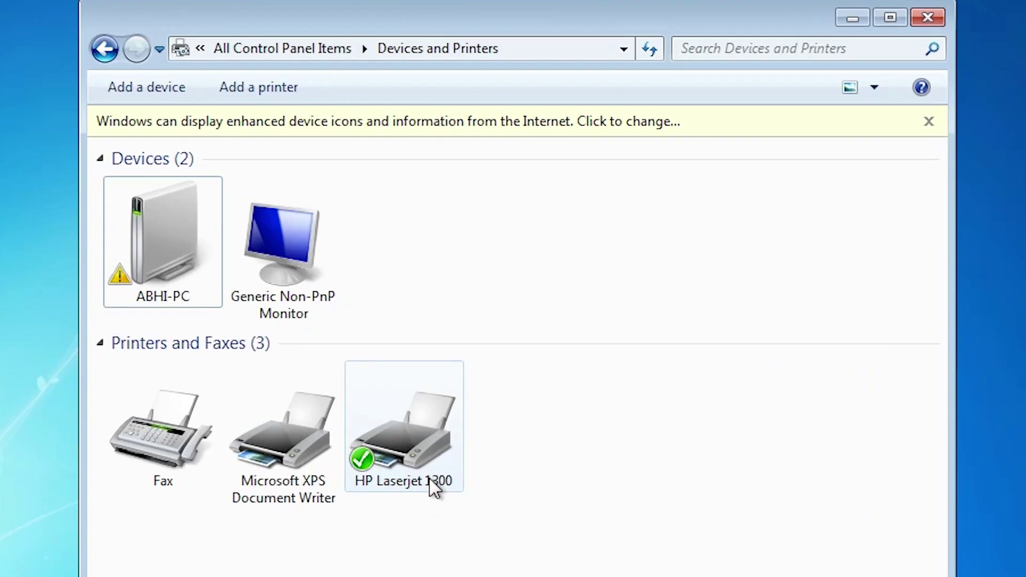
{"action": "mouse_move", "coordinate": [388, 490]}
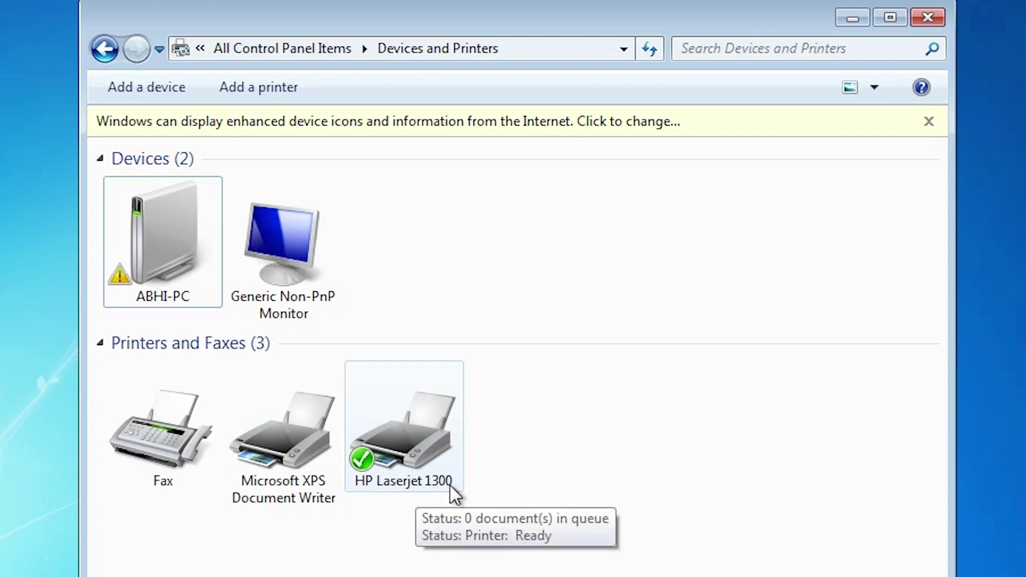